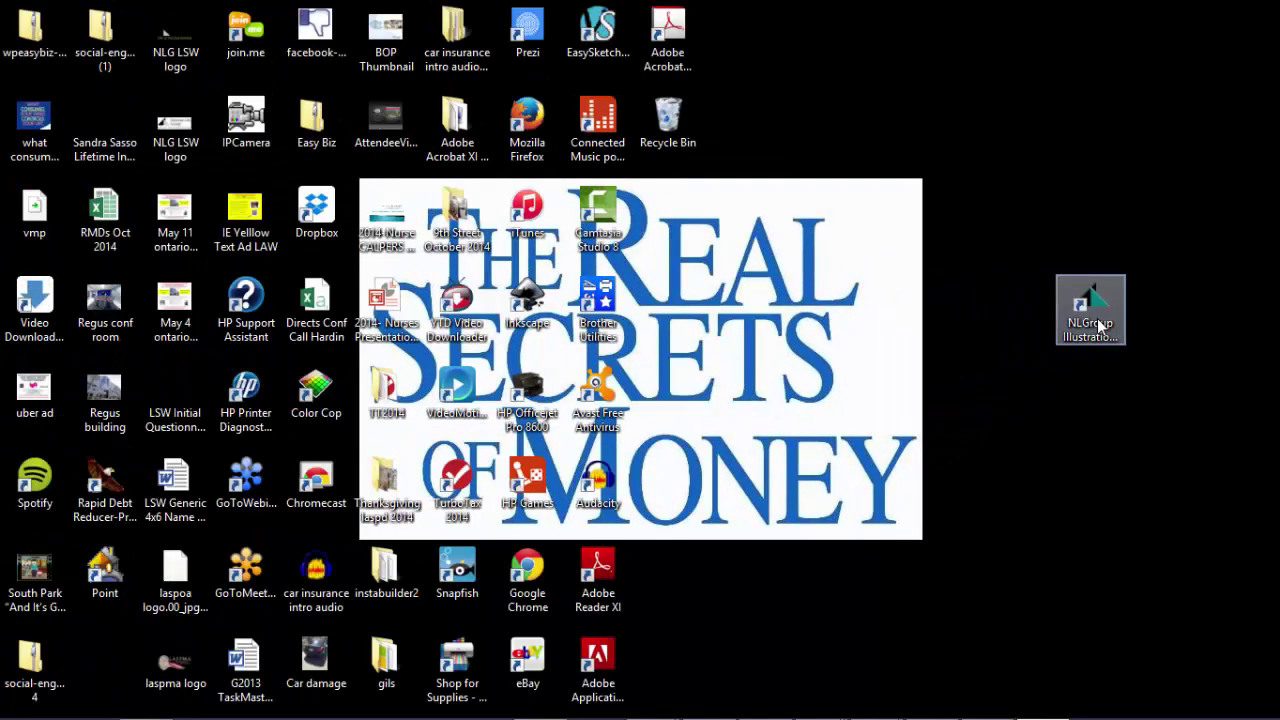
# Launch NLGroup Illustrations from its desktop shortcut and tick Work Offline in the Product Menu.
pyautogui.click(798, 395)
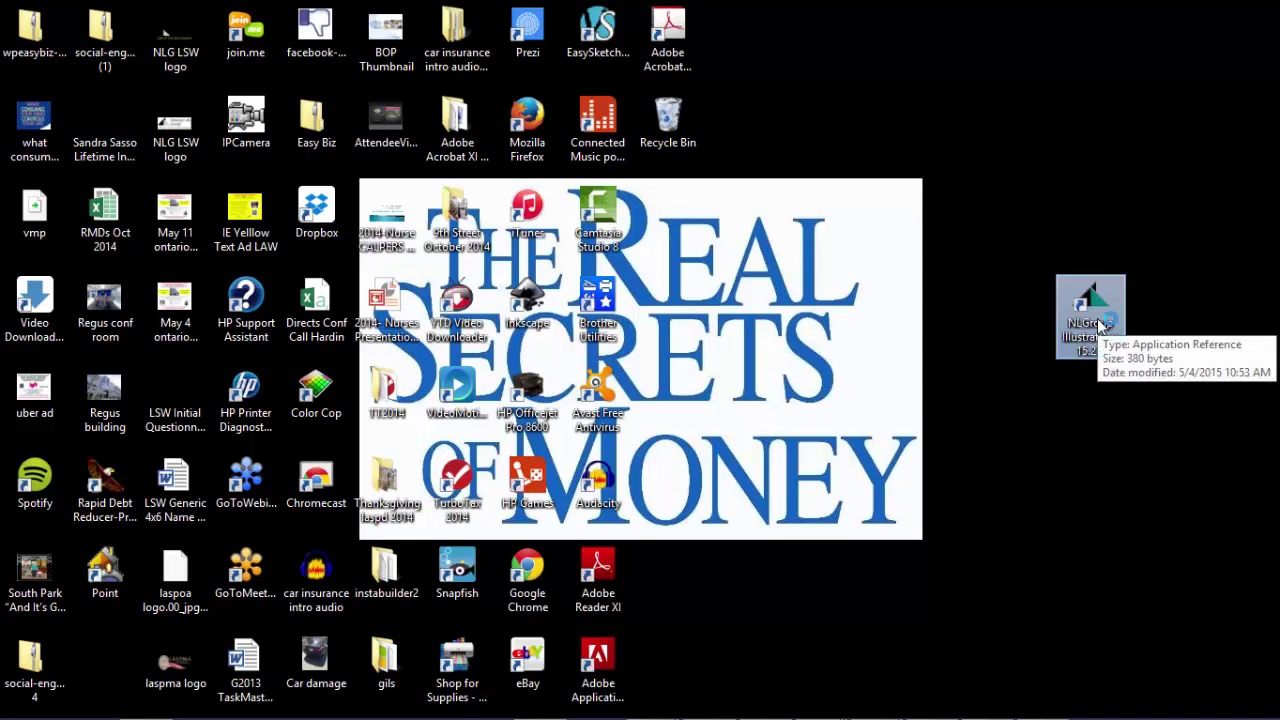
pyautogui.doubleClick(1092, 312)
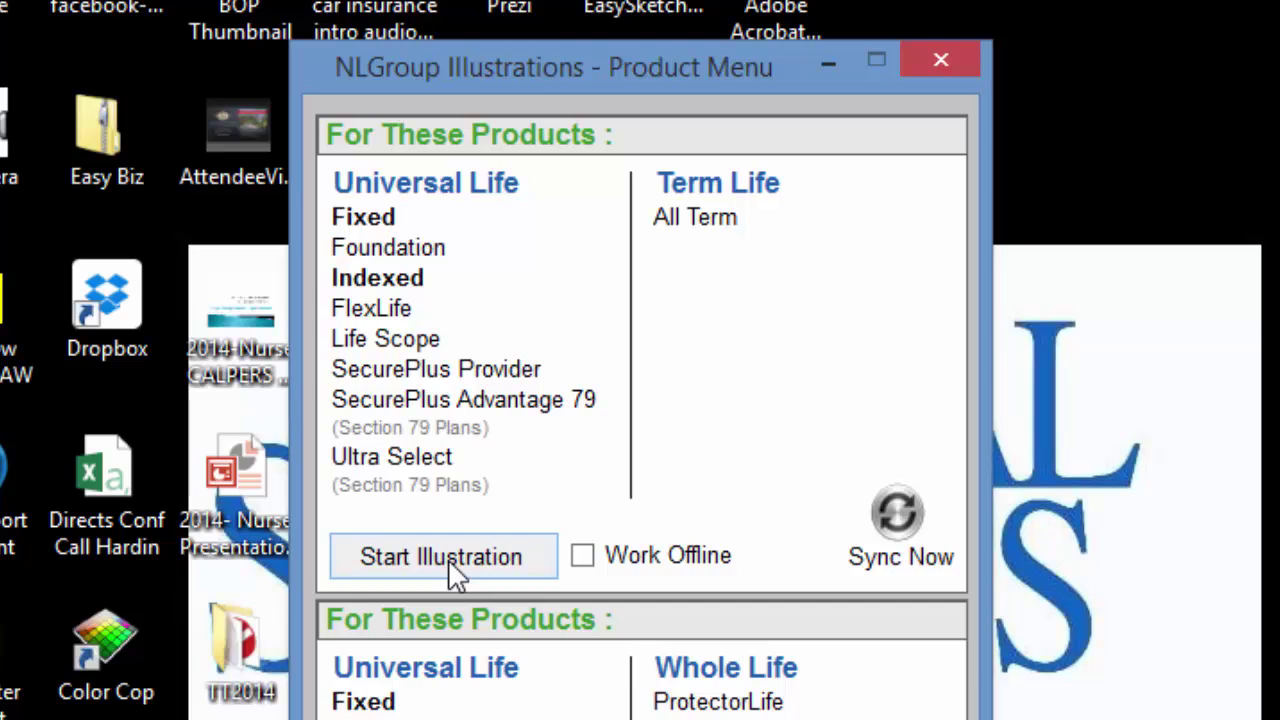
pyautogui.click(583, 557)
# Start Illustration from the Product Menu to reach the ForeSight home page.
pyautogui.click(457, 559)
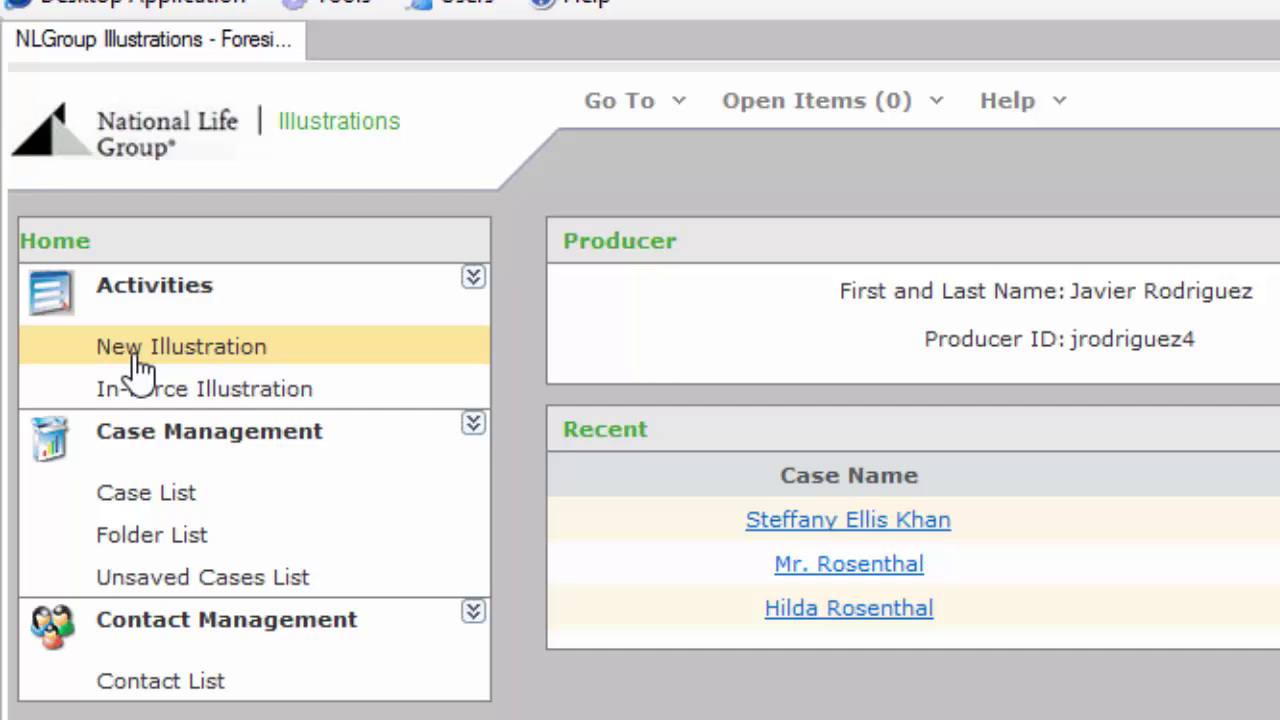
# Create a new California indexed universal life basic illustration using the Life Scope product.
pyautogui.click(171, 363)
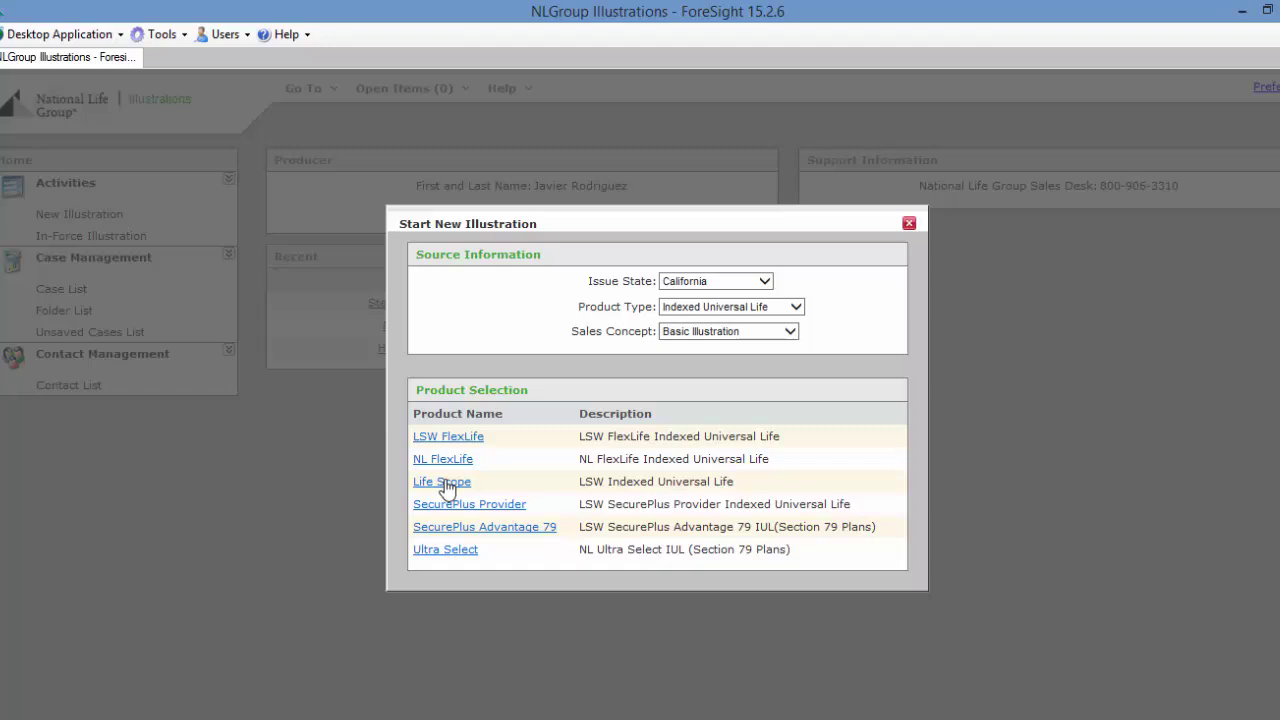
pyautogui.click(442, 482)
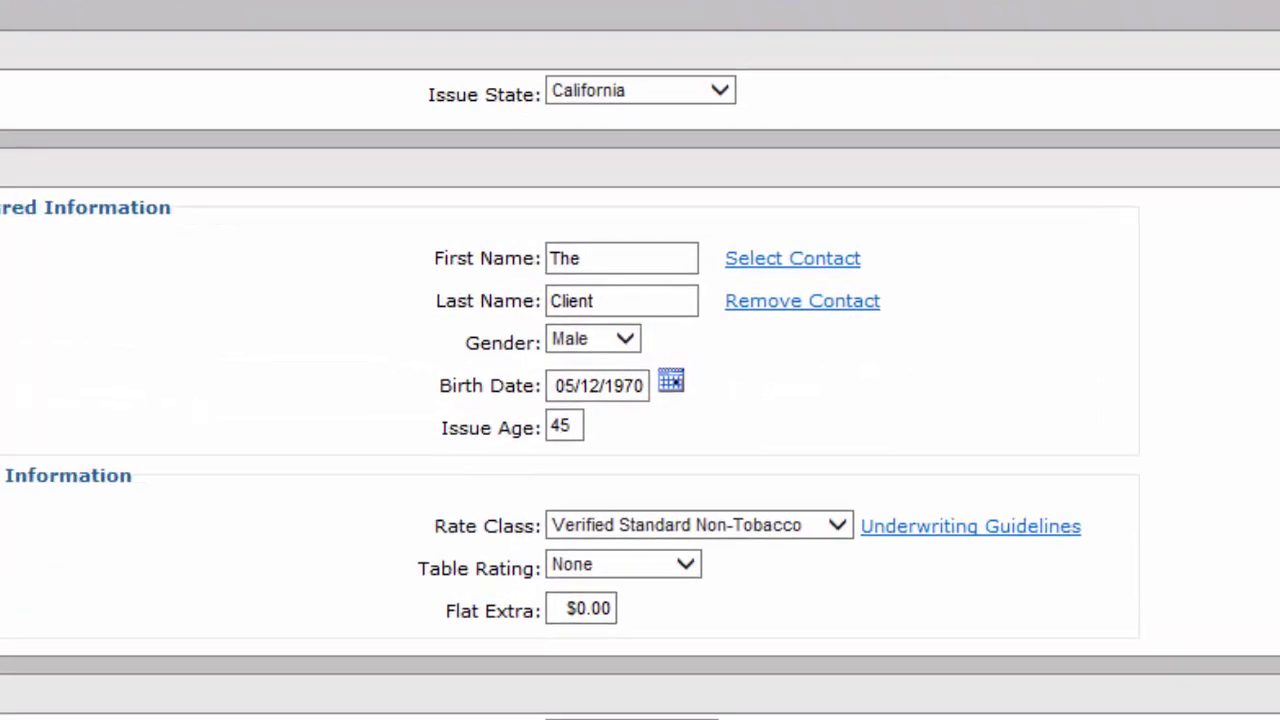
# Replace the placeholder with the insured's first and last name.
pyautogui.doubleClick(660, 246)
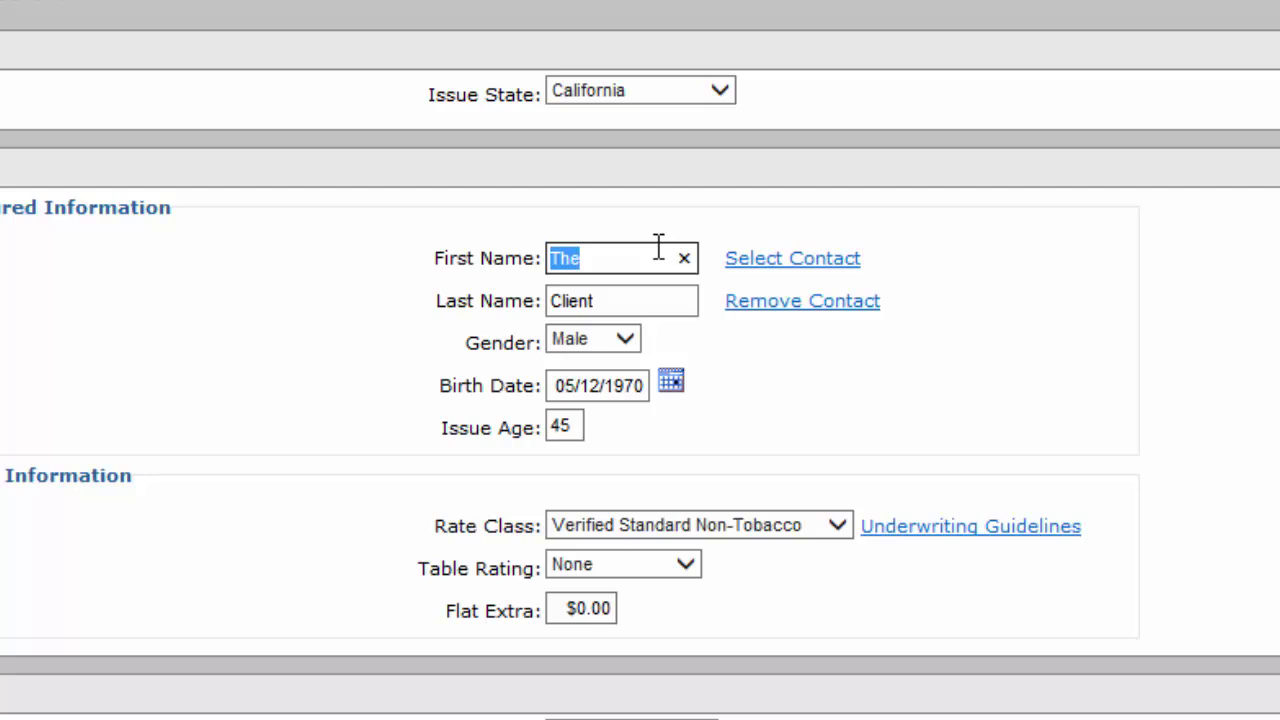
pyautogui.write('Joe')
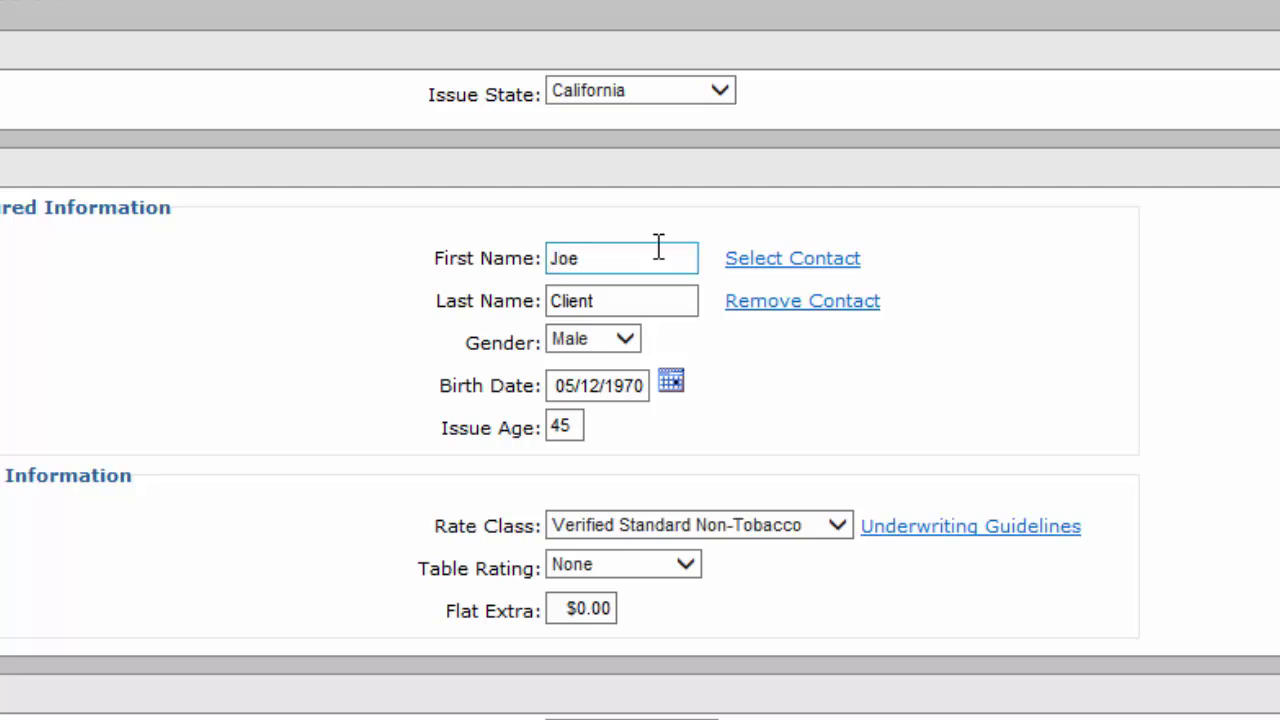
pyautogui.press('Tab')
pyautogui.write('Smit')
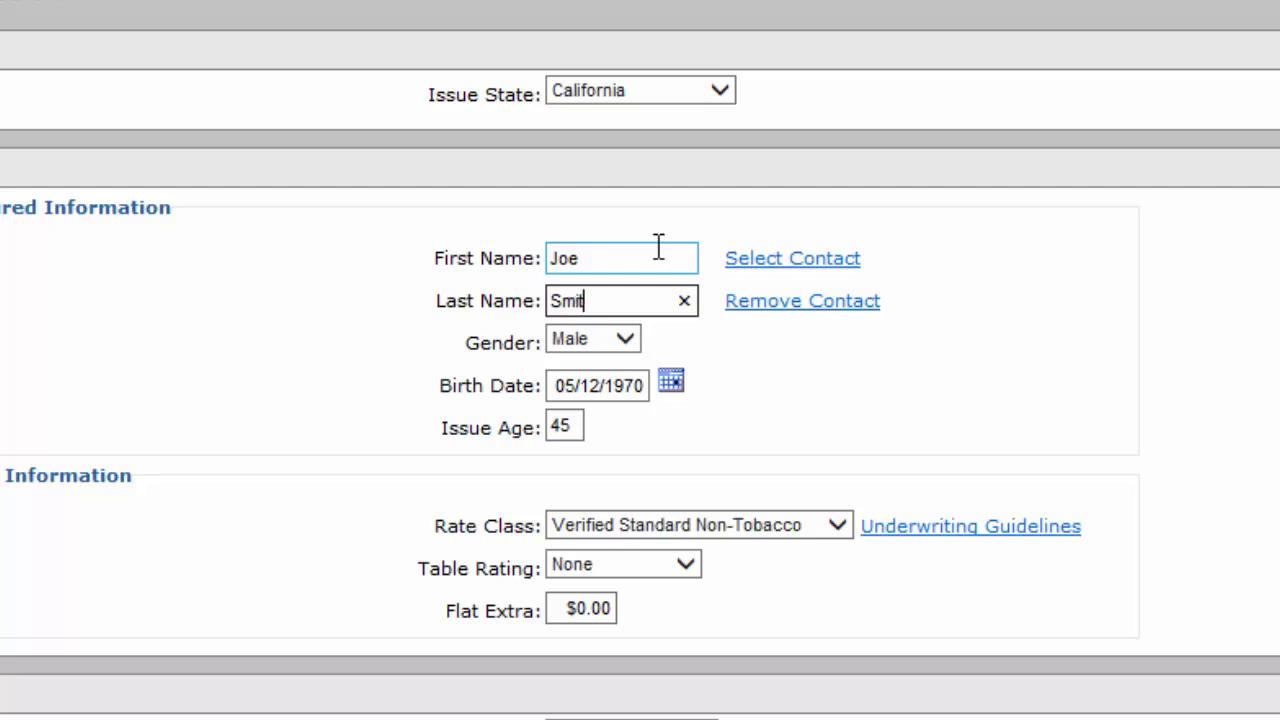
pyautogui.write('h')
# Keep the gender as Male and enter birth date 01/01/1985.
pyautogui.click(625, 340)
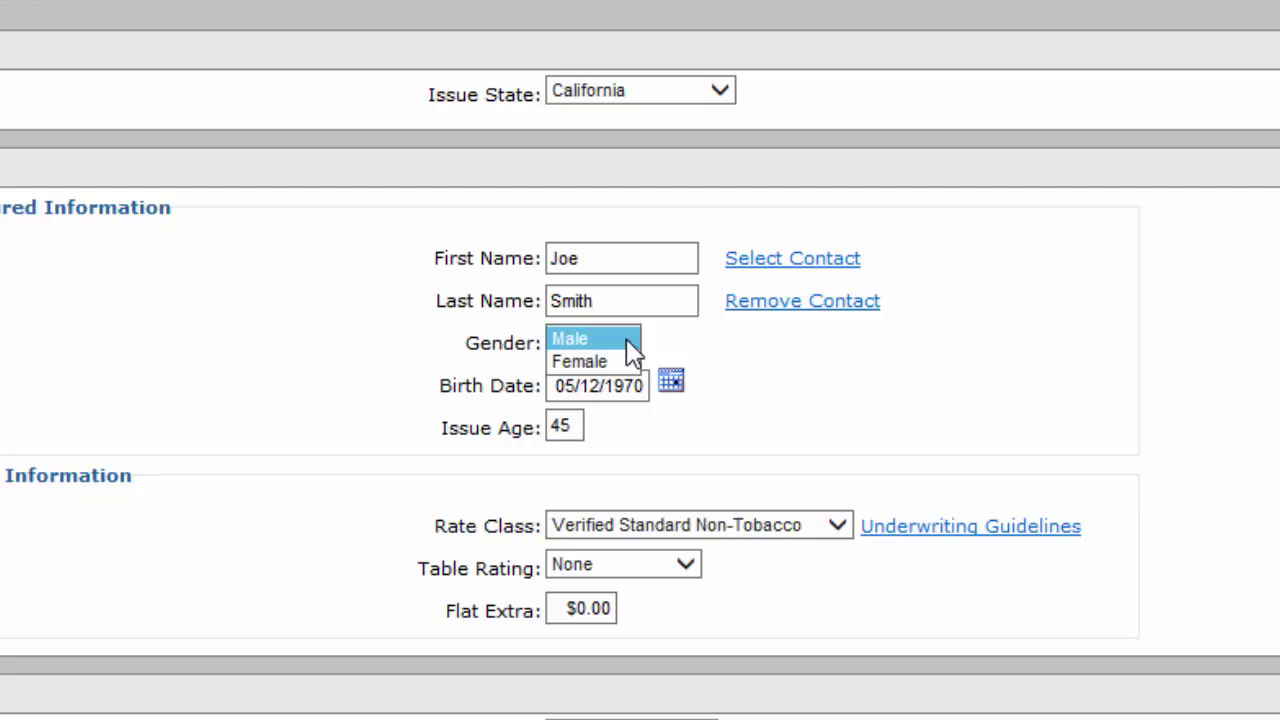
pyautogui.click(626, 340)
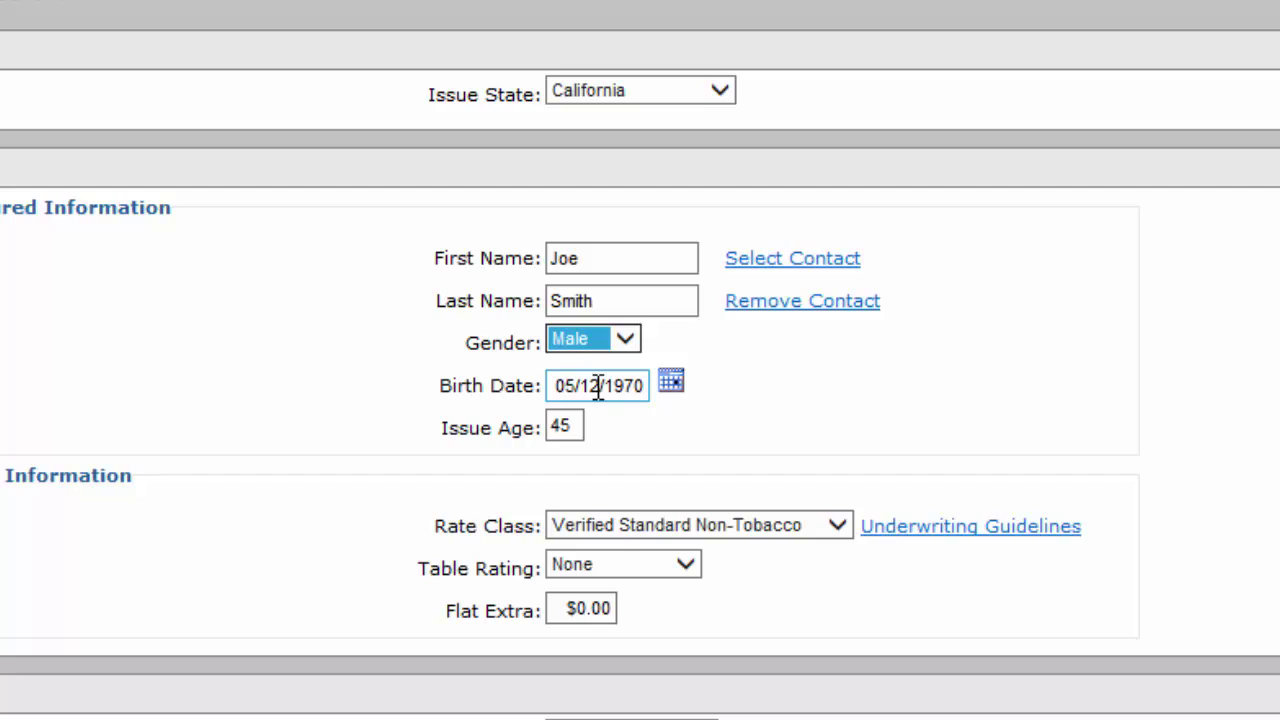
pyautogui.press('Tab')
pyautogui.write('01/01')
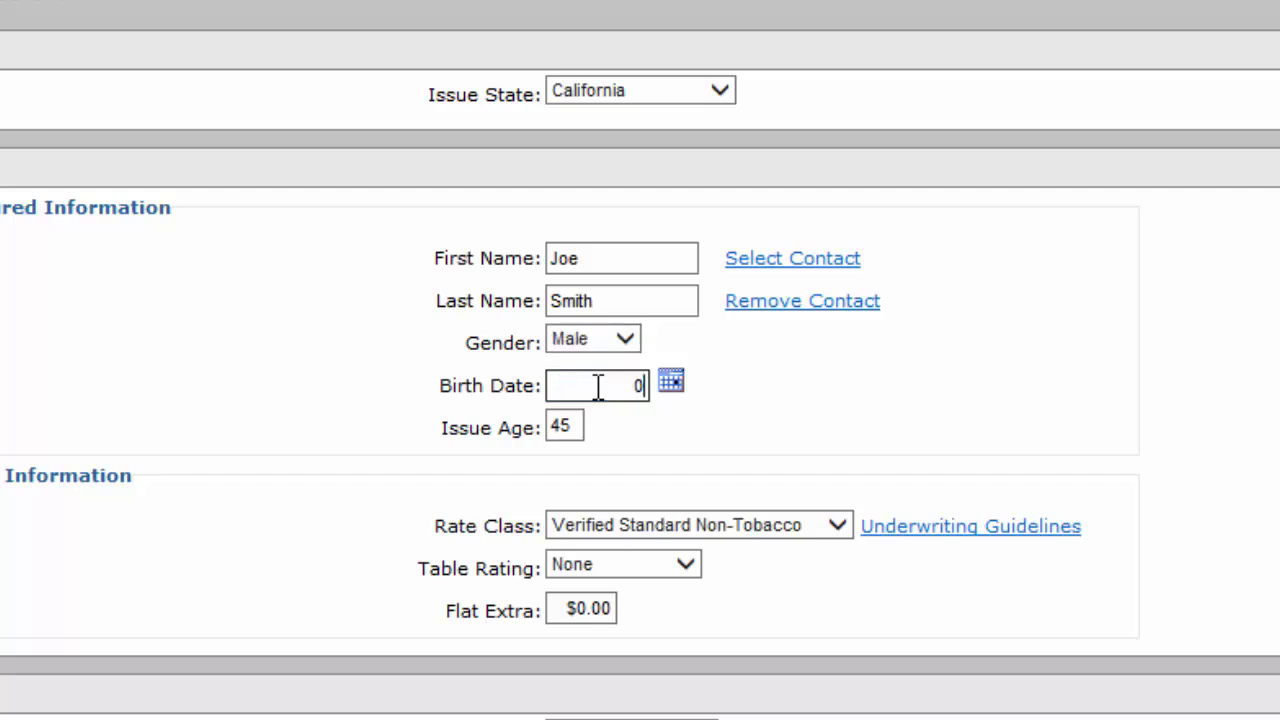
pyautogui.write('/1985')
# Commit the 01/01/1985 birth date so the issue age recalculates to 30.
pyautogui.click(618, 430)
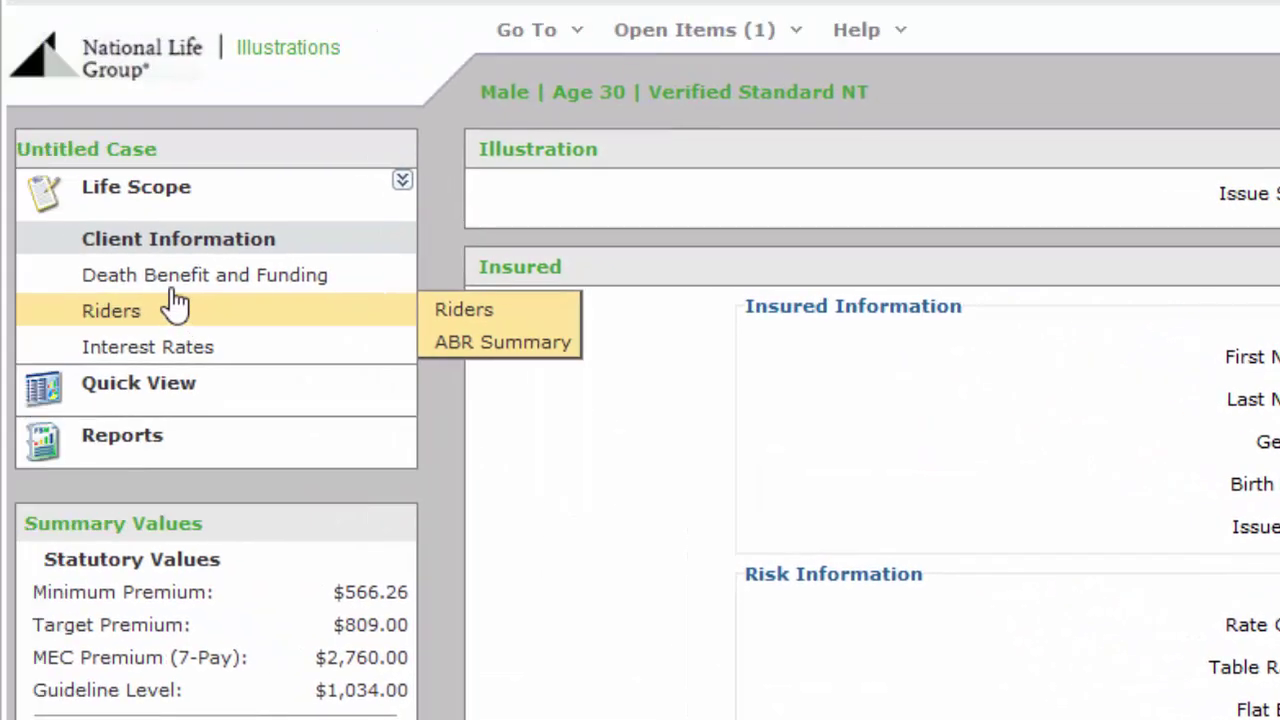
pyautogui.moveTo(158, 282)
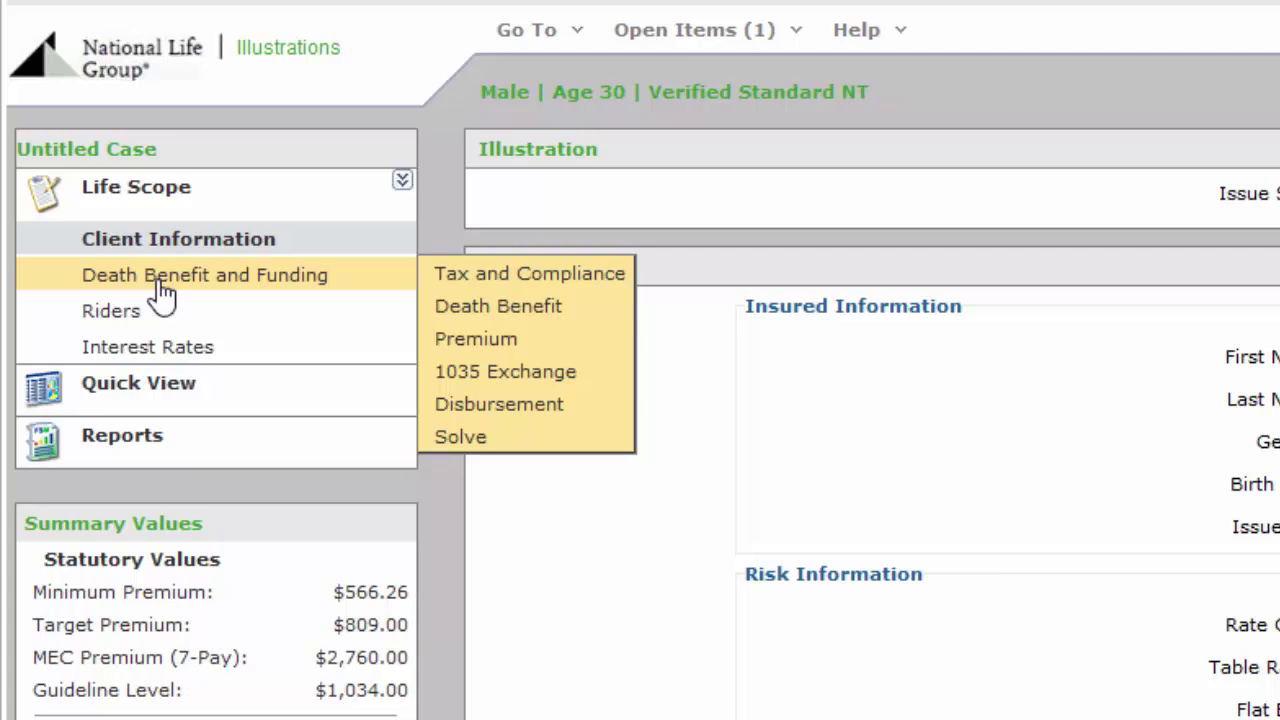
# Set Face Solve Type to Minimum DB/Max Cash Value under Death Benefit and Funding.
pyautogui.click(160, 288)
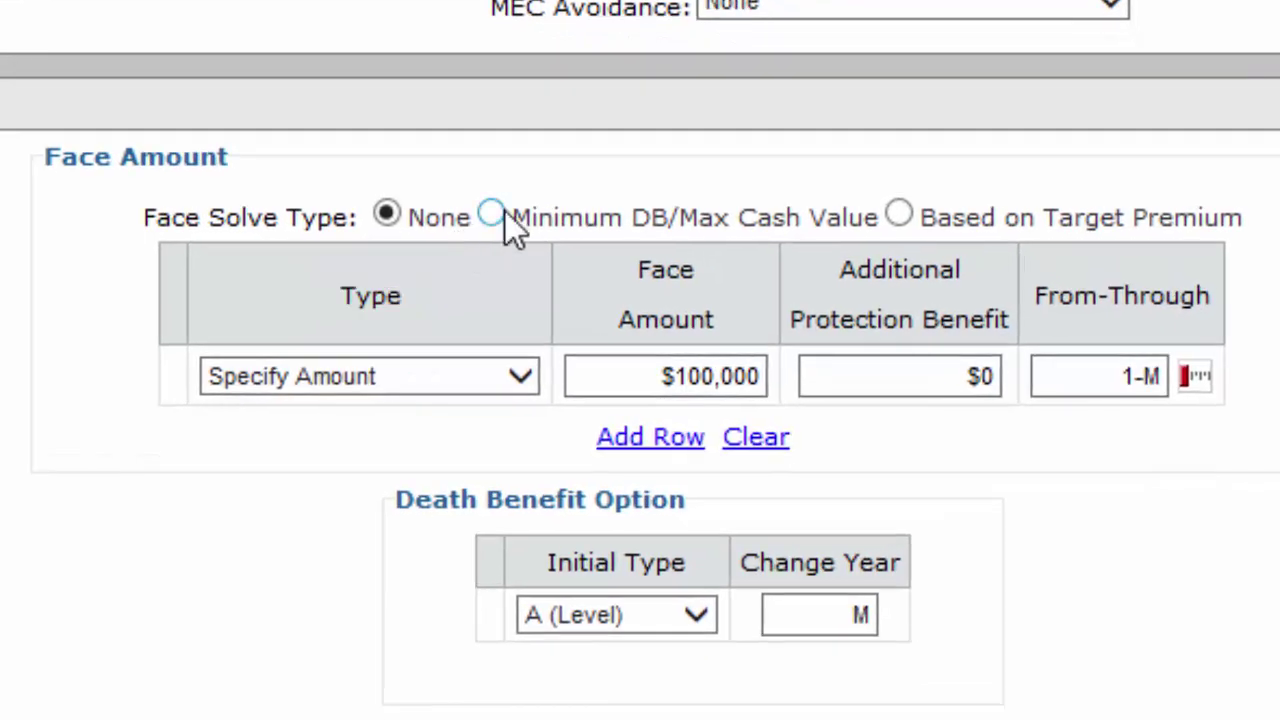
pyautogui.click(502, 215)
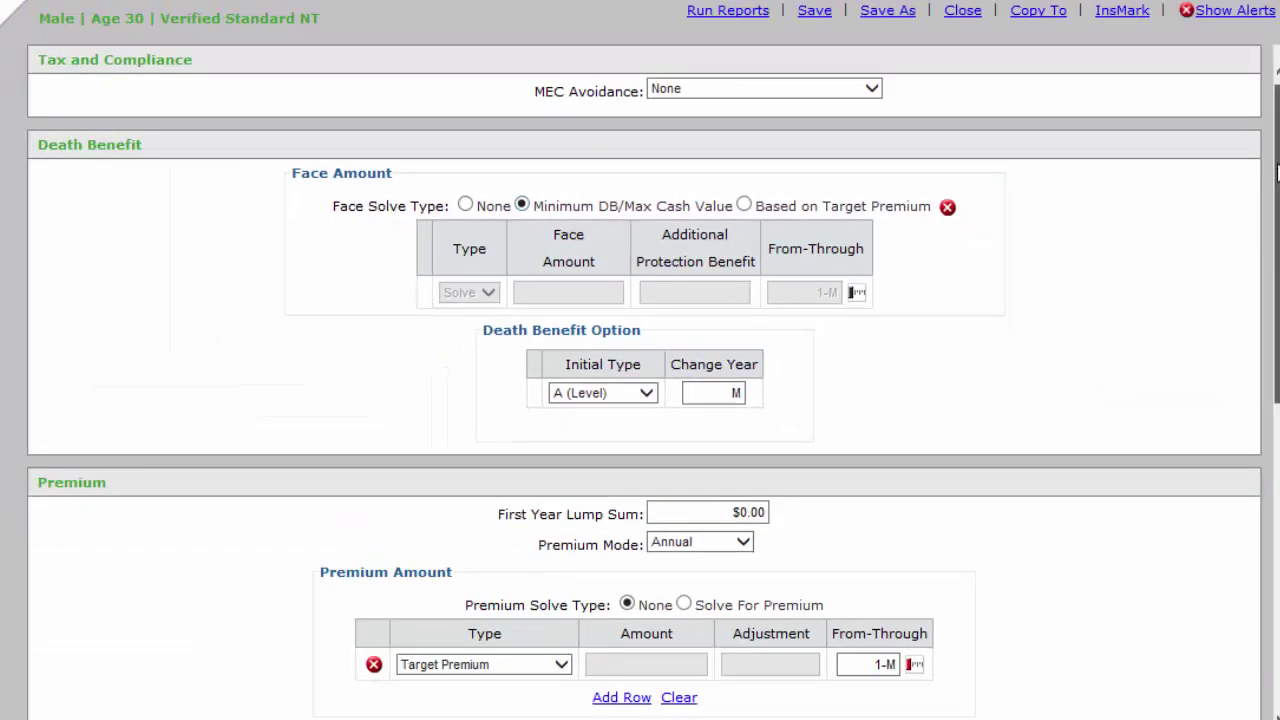
pyautogui.scroll(-3, 1268, 172)
pyautogui.scroll(-3, 640, 380)
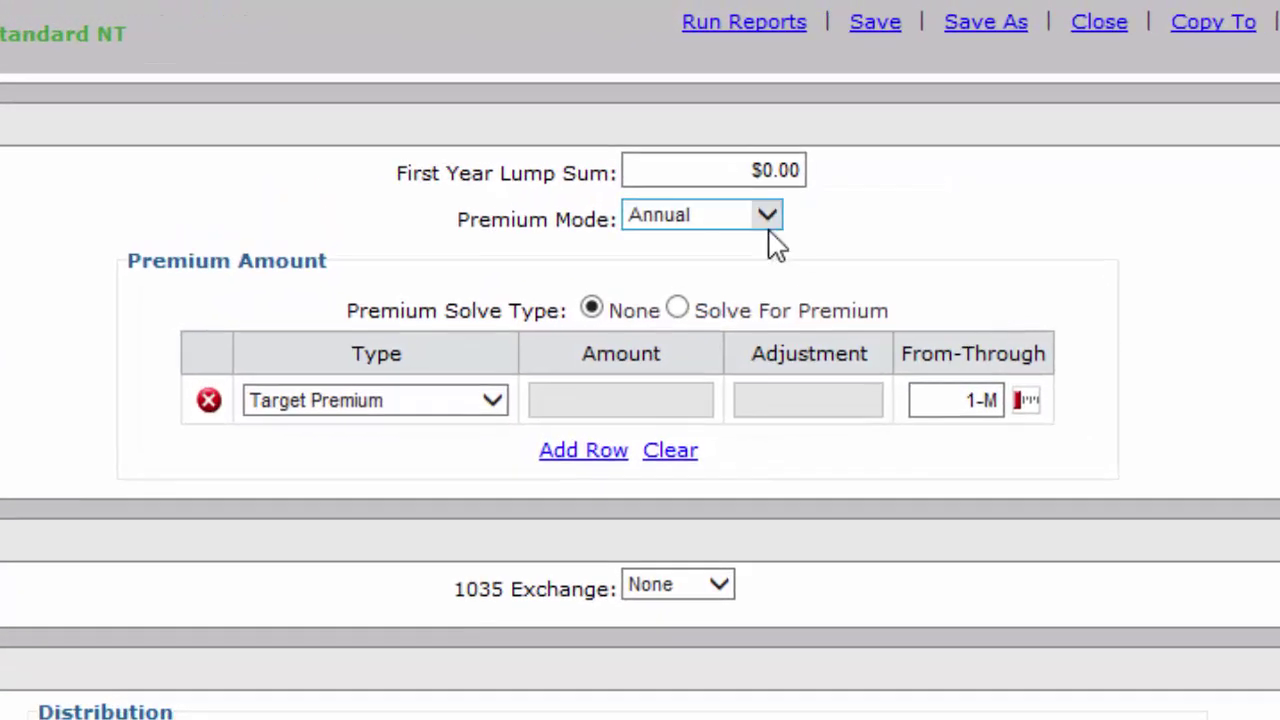
# Make the premium Monthly (EFT), type Specify Amount, with a $250 amount.
pyautogui.click(731, 238)
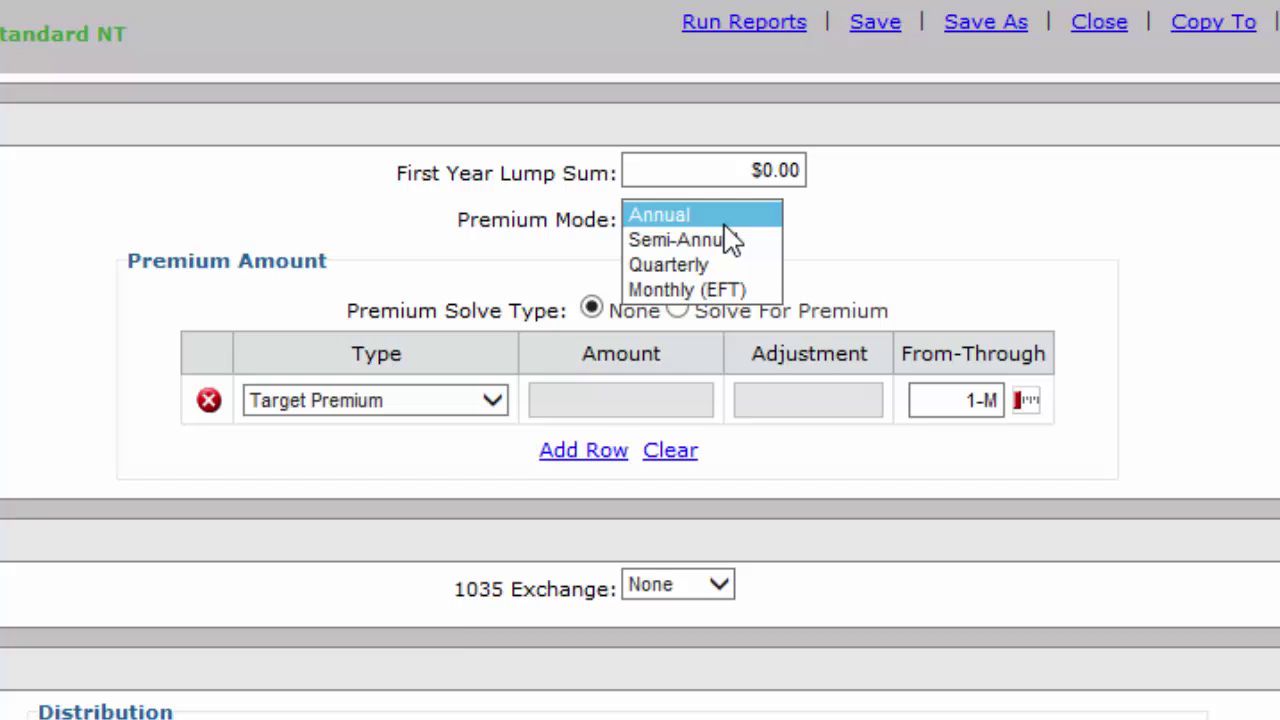
pyautogui.click(684, 291)
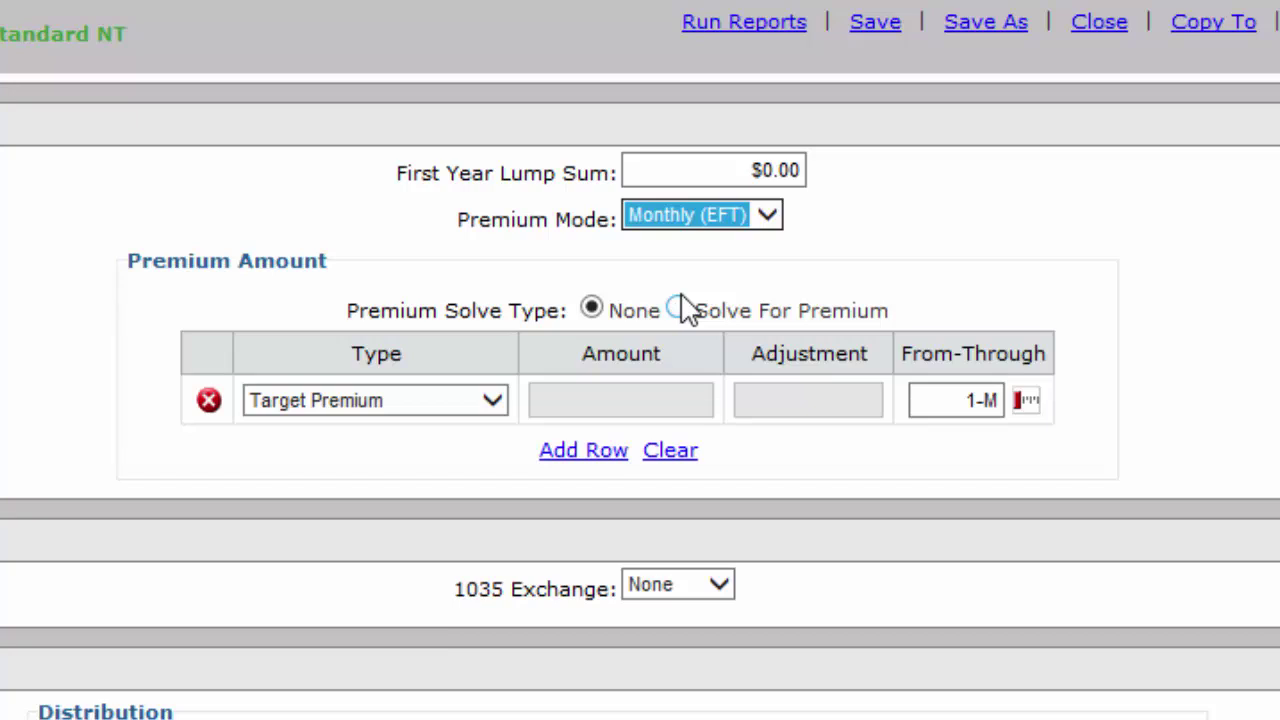
pyautogui.click(478, 408)
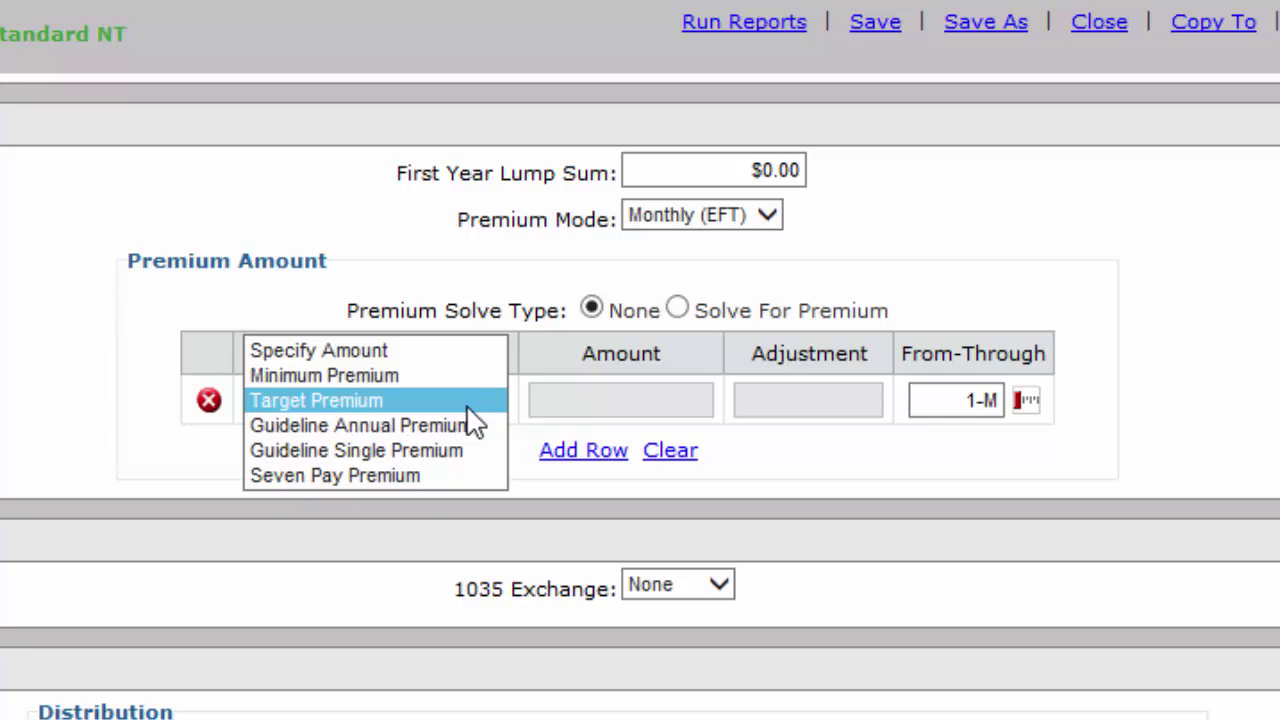
pyautogui.click(378, 352)
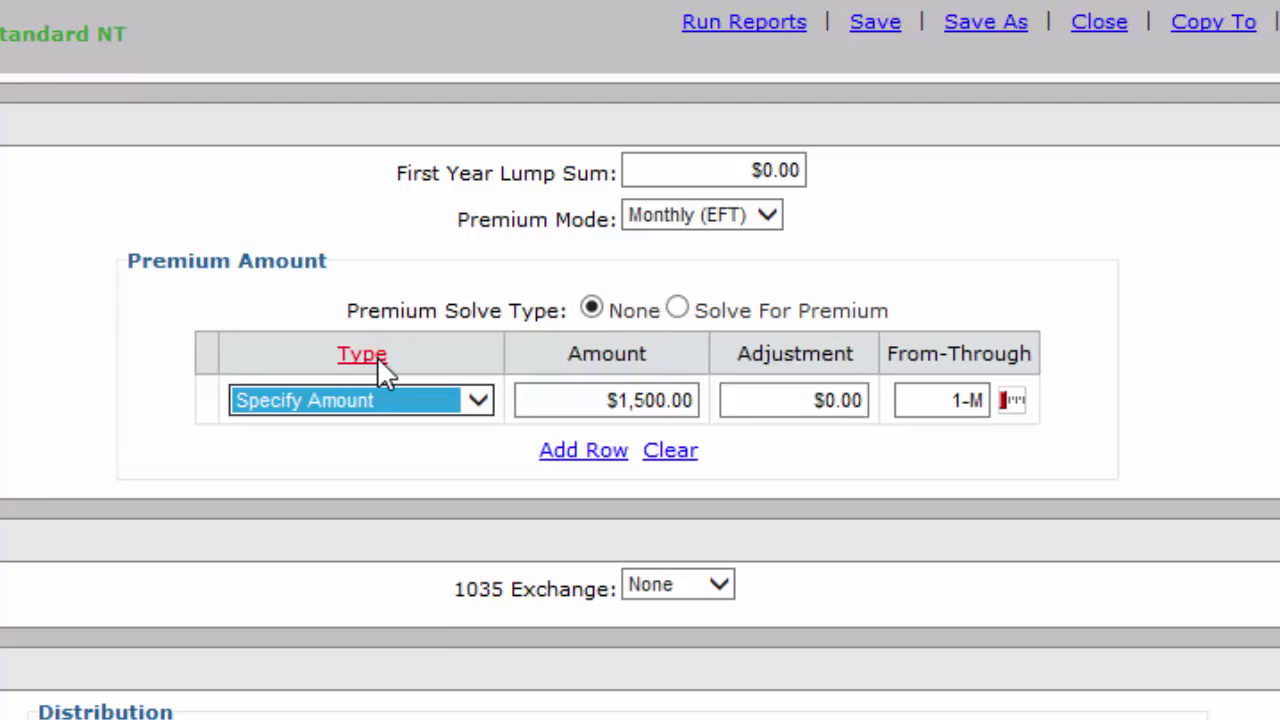
pyautogui.click(613, 399)
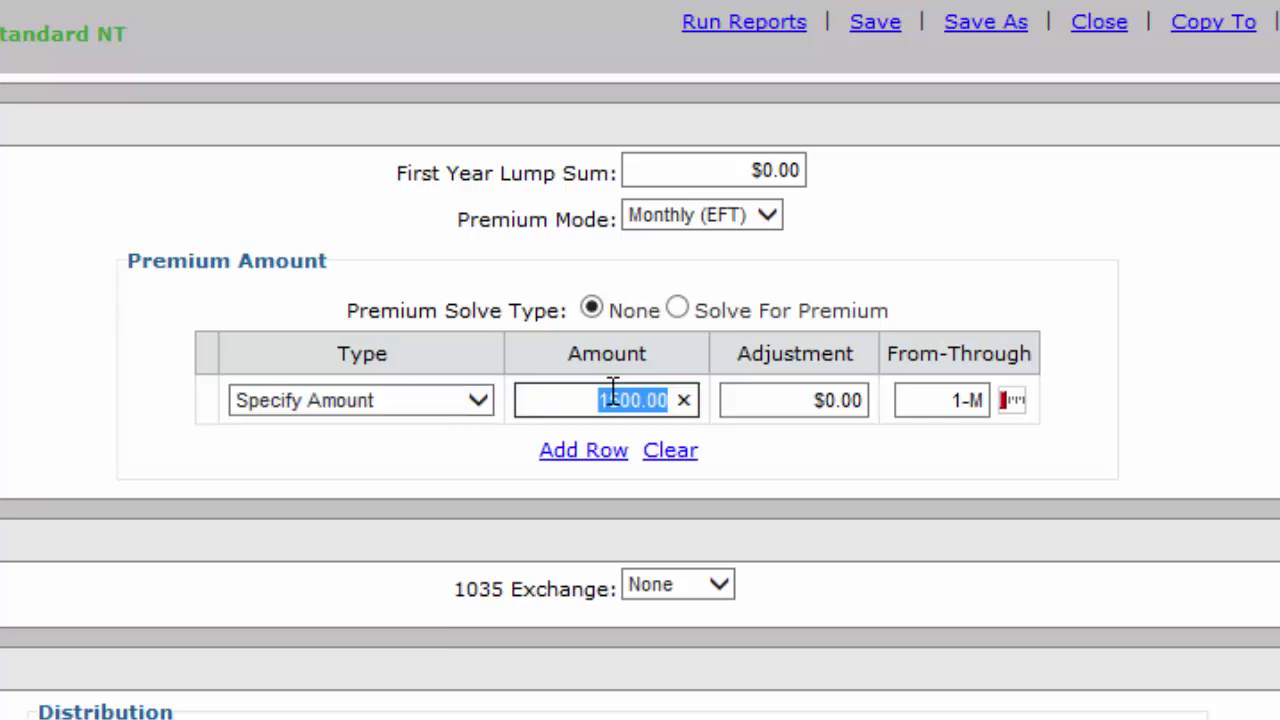
pyautogui.write('250')
# Change the premium period to run from year 1 through age 65 (1-a65).
pyautogui.click(929, 409)
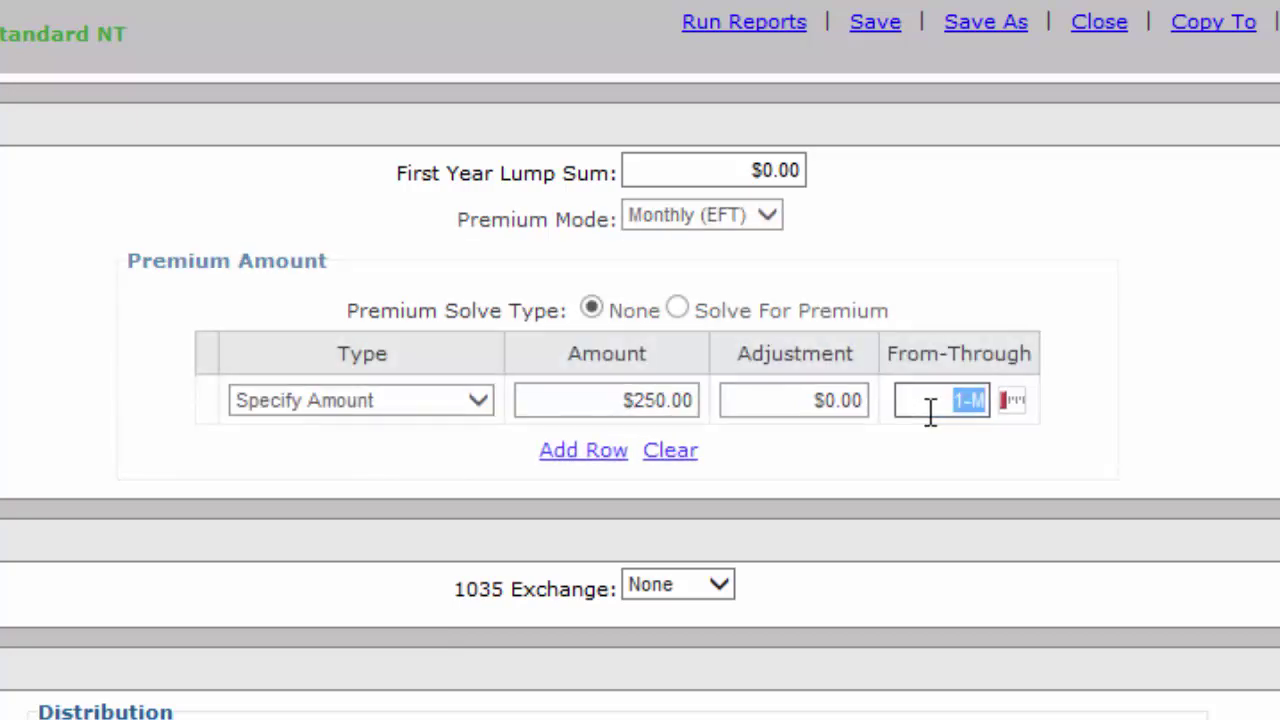
pyautogui.press('Right')
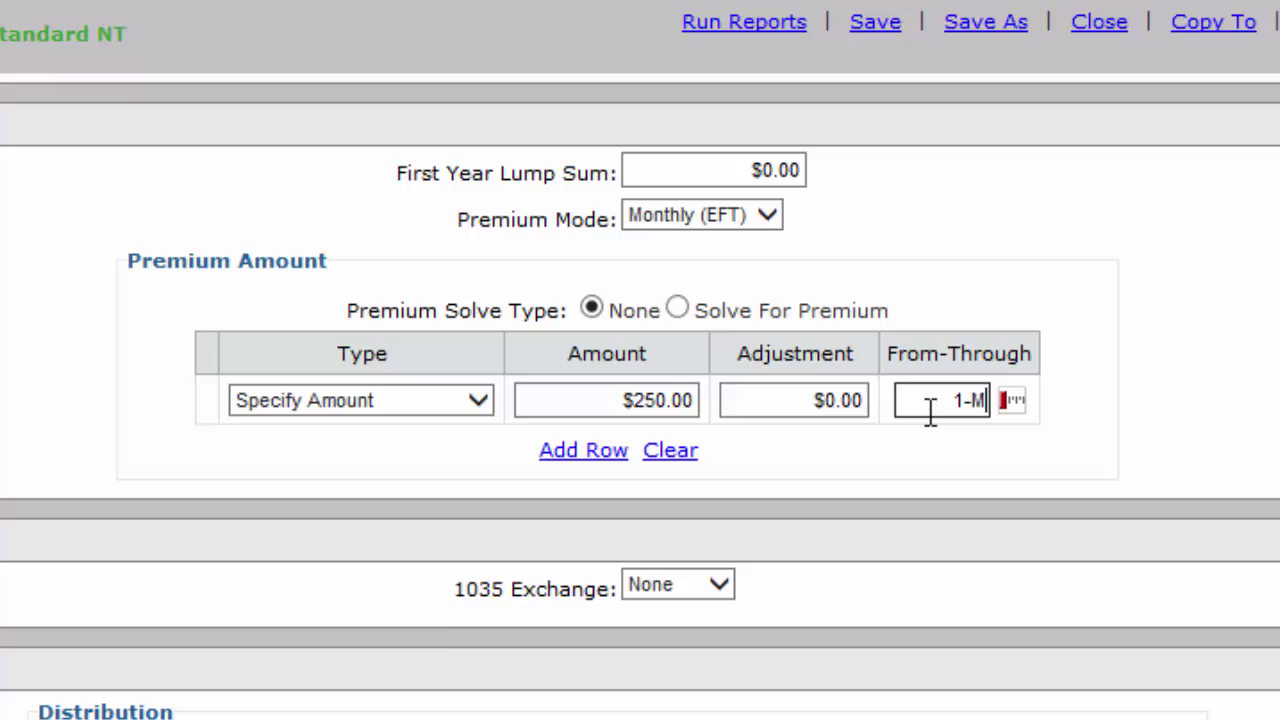
pyautogui.hotkey('ctrl', 'a')
pyautogui.press('Right')
pyautogui.press('BackSpace')
pyautogui.write('a65')
pyautogui.click(1248, 474)
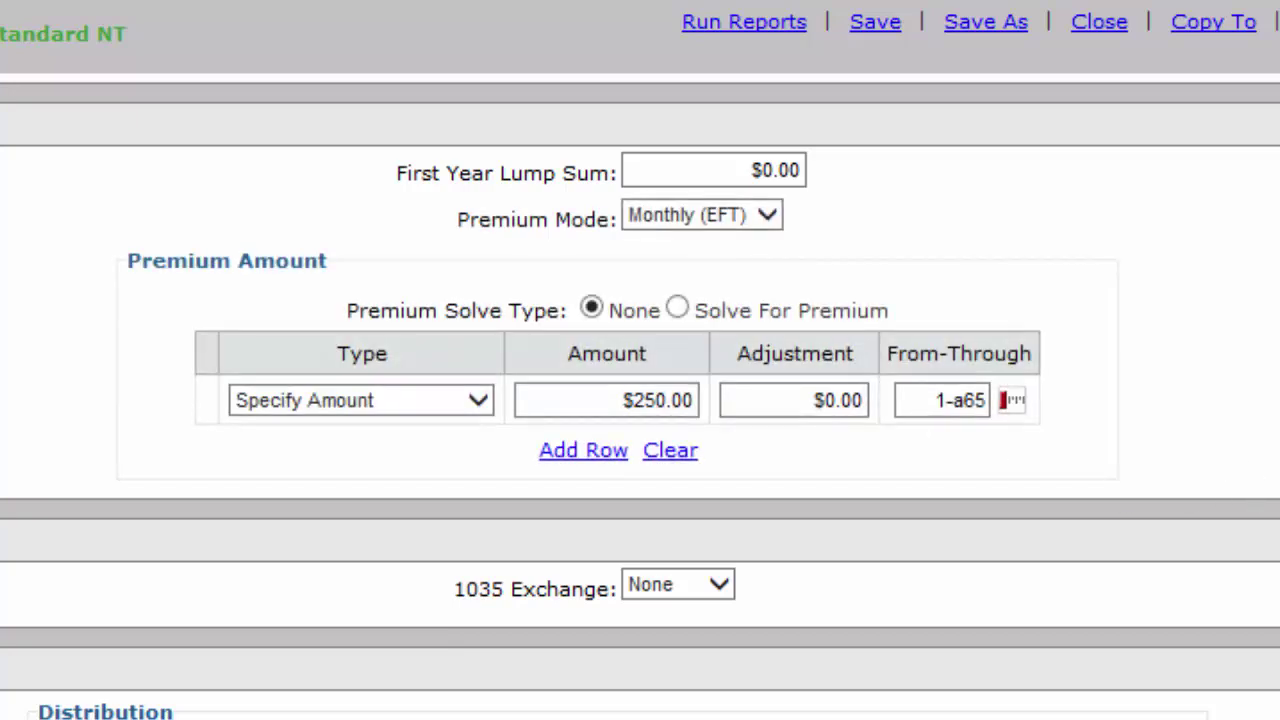
# Set the Distribution type to Solve for Income.
pyautogui.scroll(-3, 640, 397)
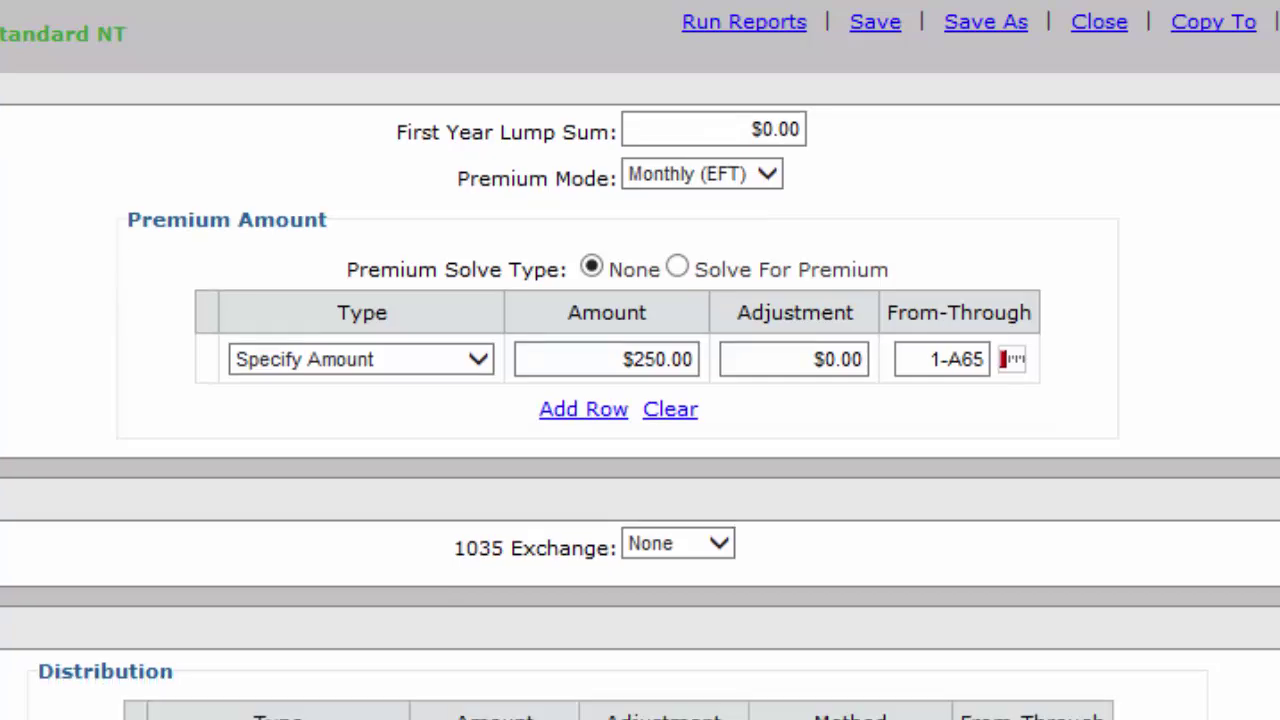
pyautogui.scroll(-3, 640, 396)
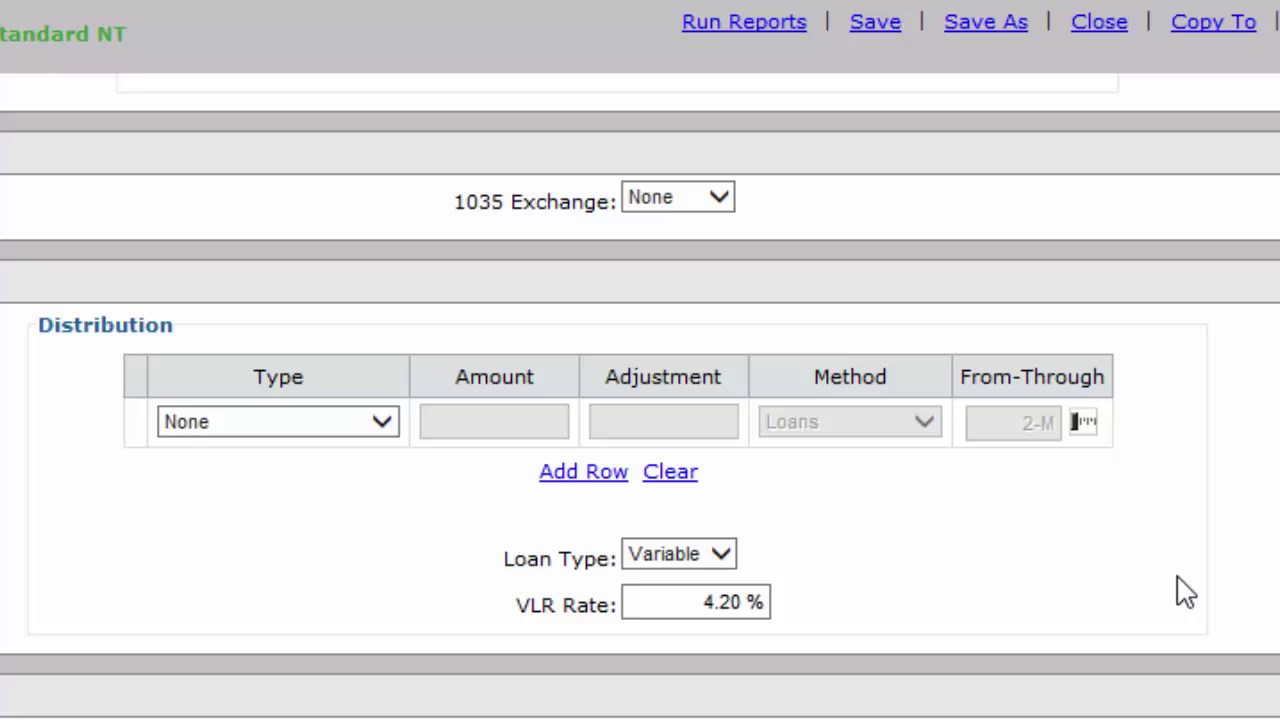
pyautogui.click(198, 429)
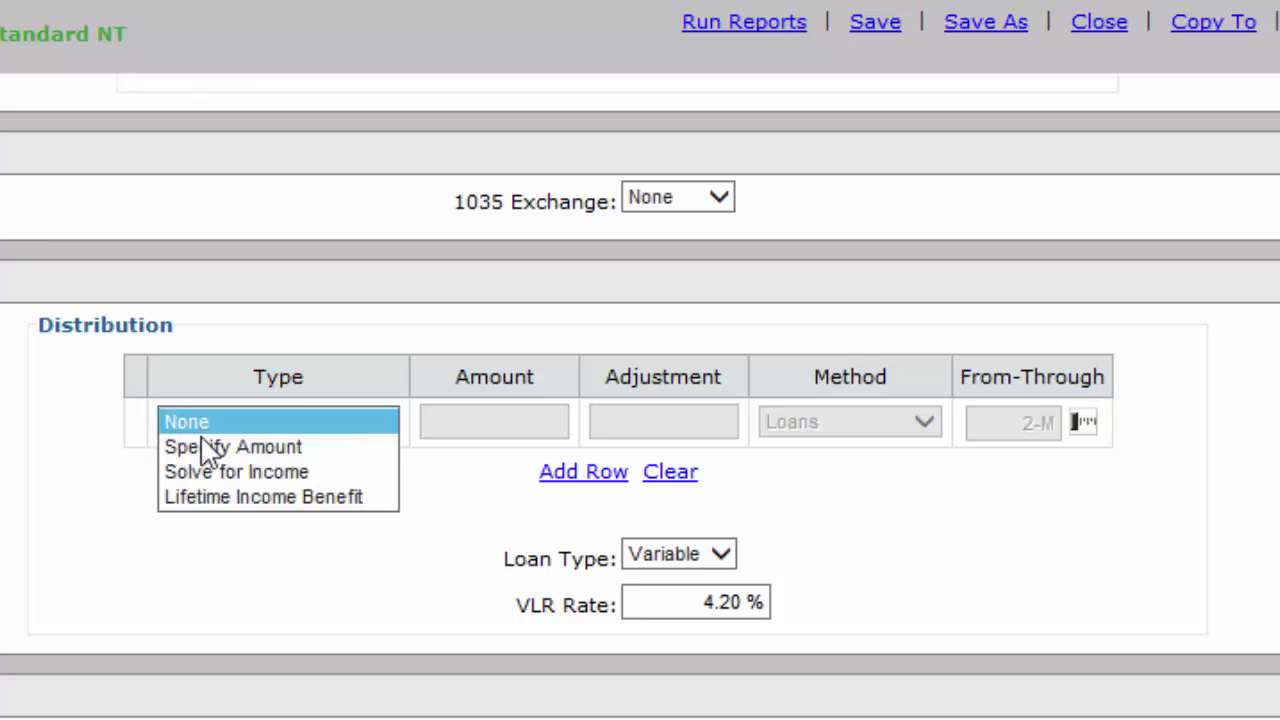
pyautogui.click(213, 468)
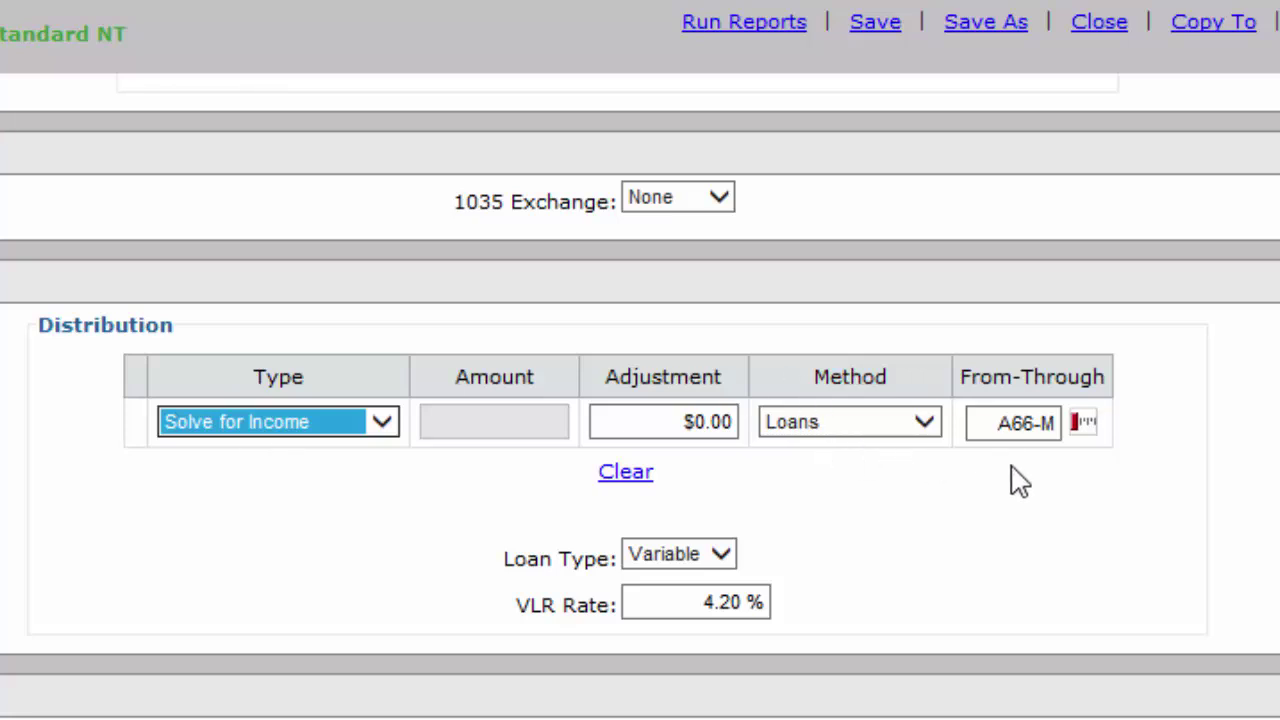
pyautogui.scroll(2, 640, 396)
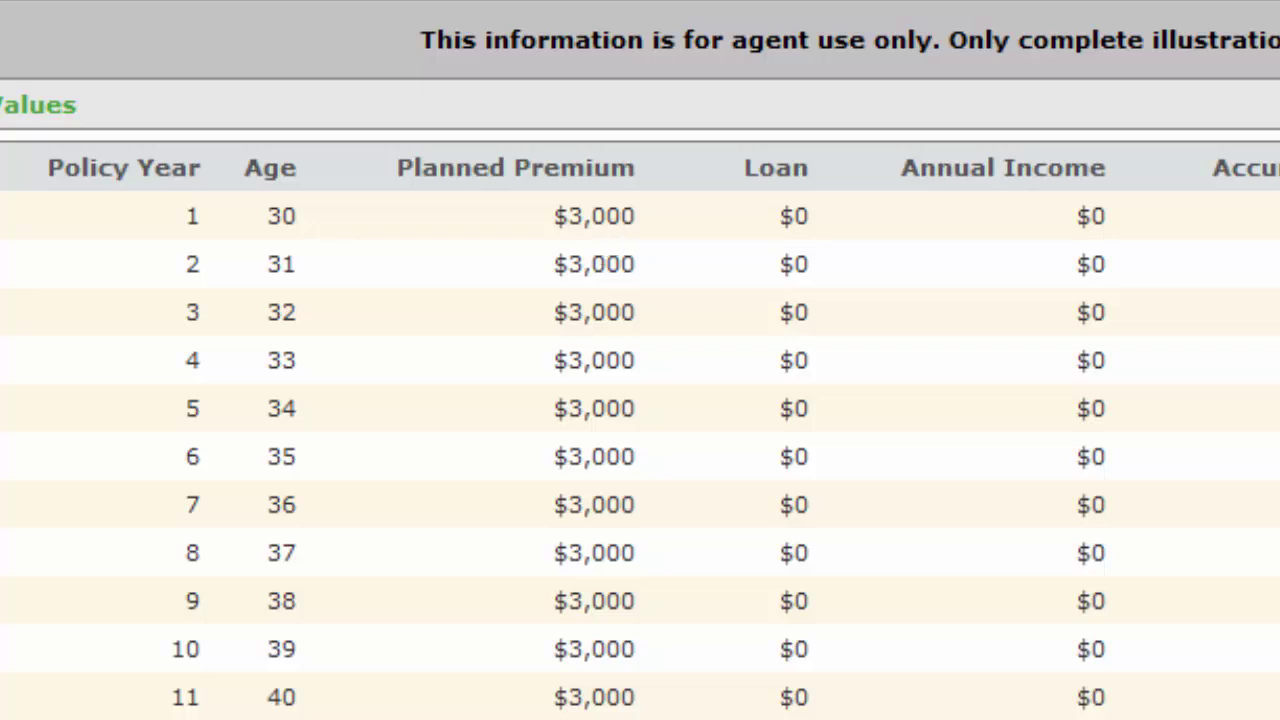
pyautogui.scroll(-10, 640, 360)
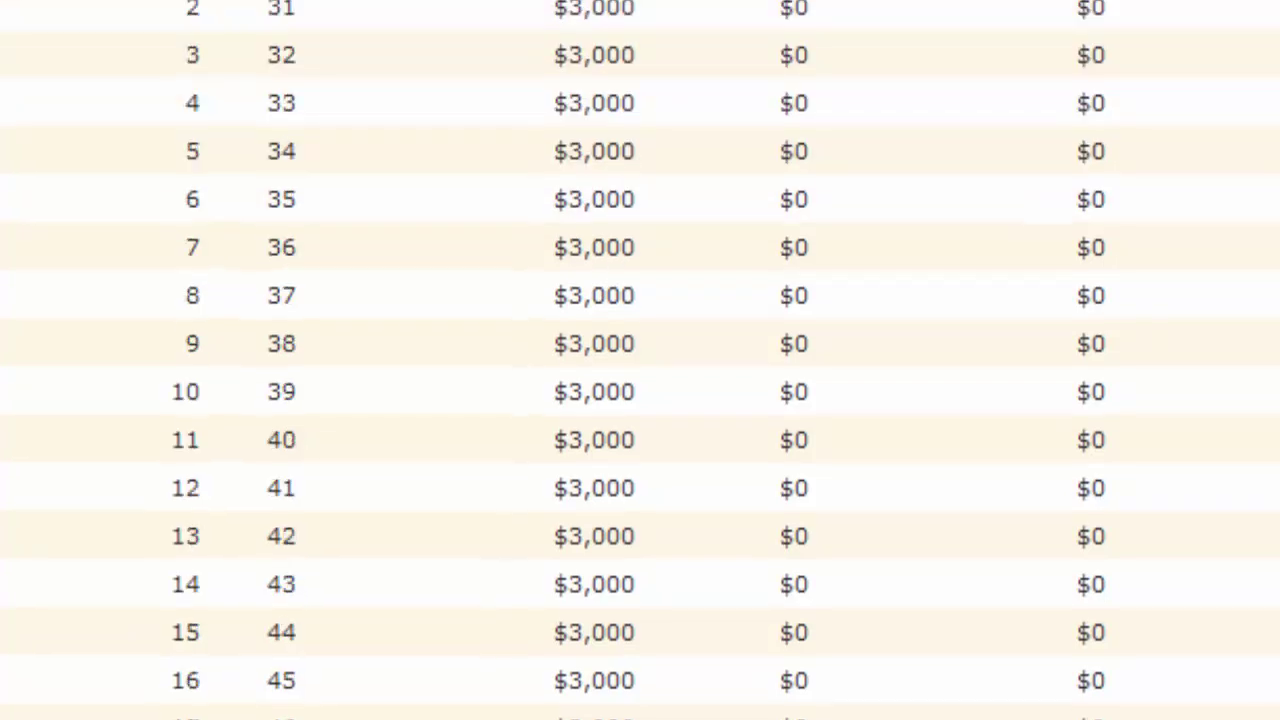
pyautogui.scroll(-4, 640, 360)
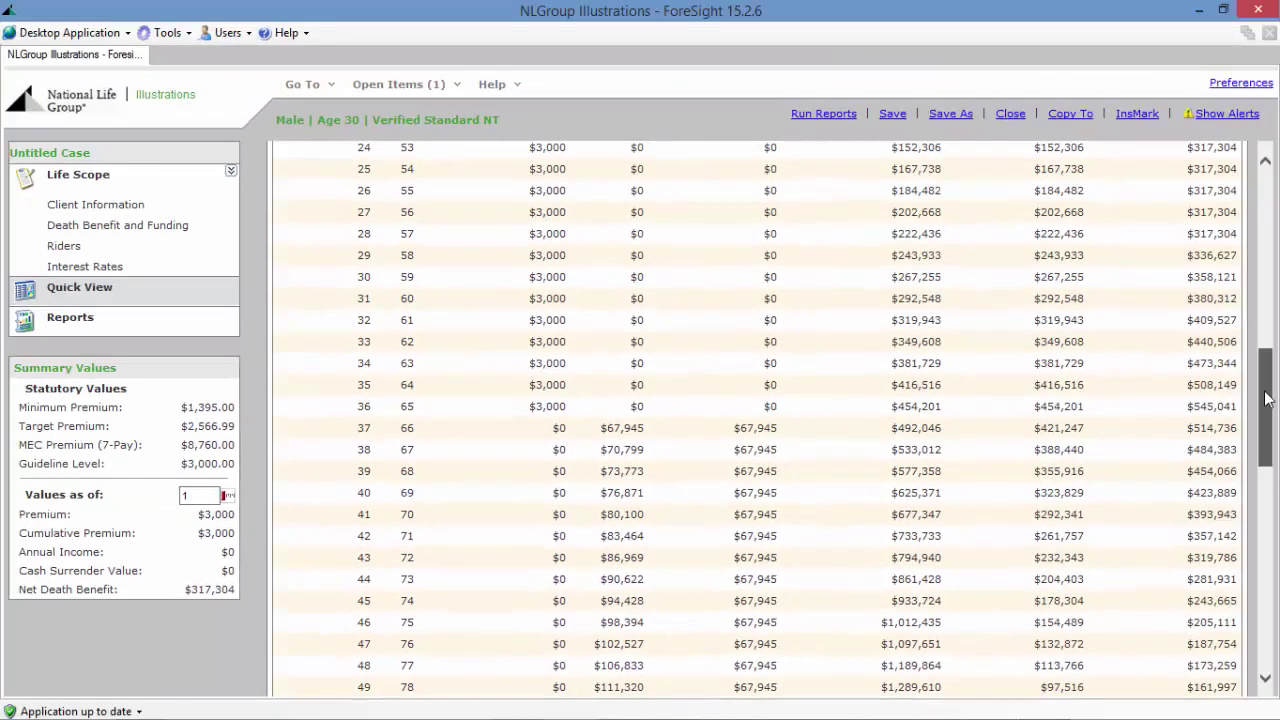
pyautogui.moveTo(1265, 398); pyautogui.dragTo(1266, 200)
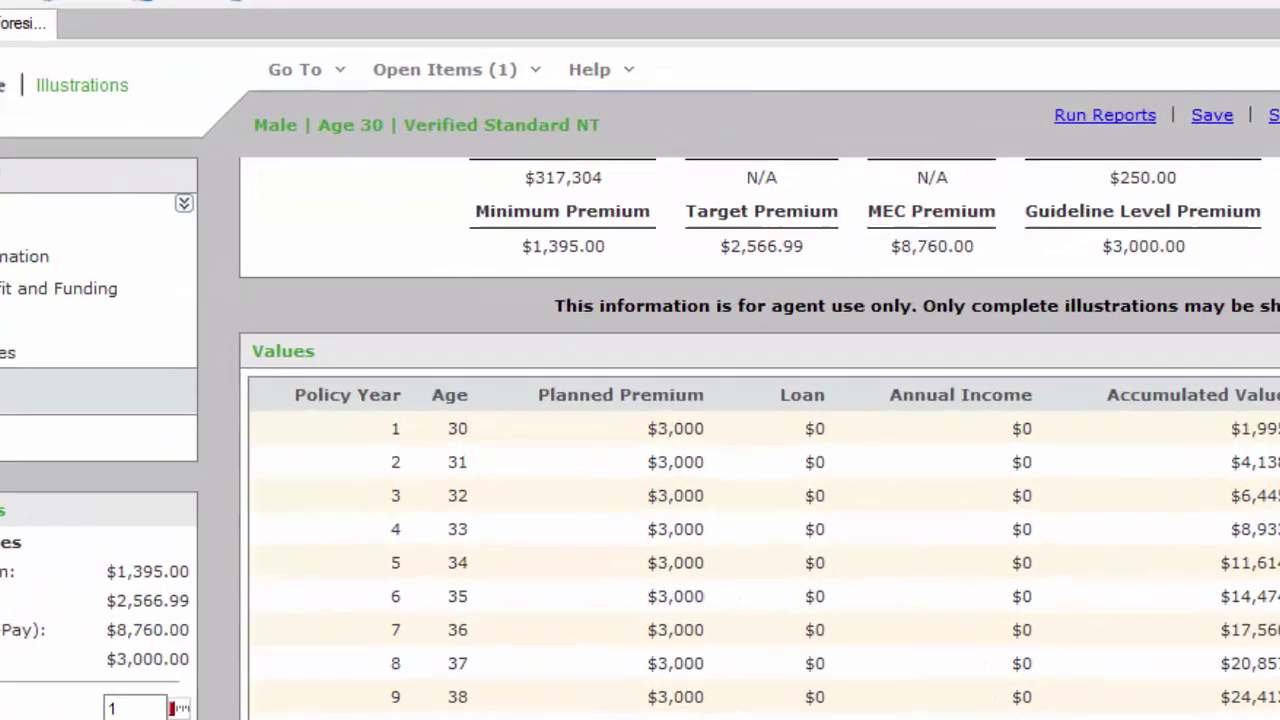
pyautogui.scroll(3, 760, 440)
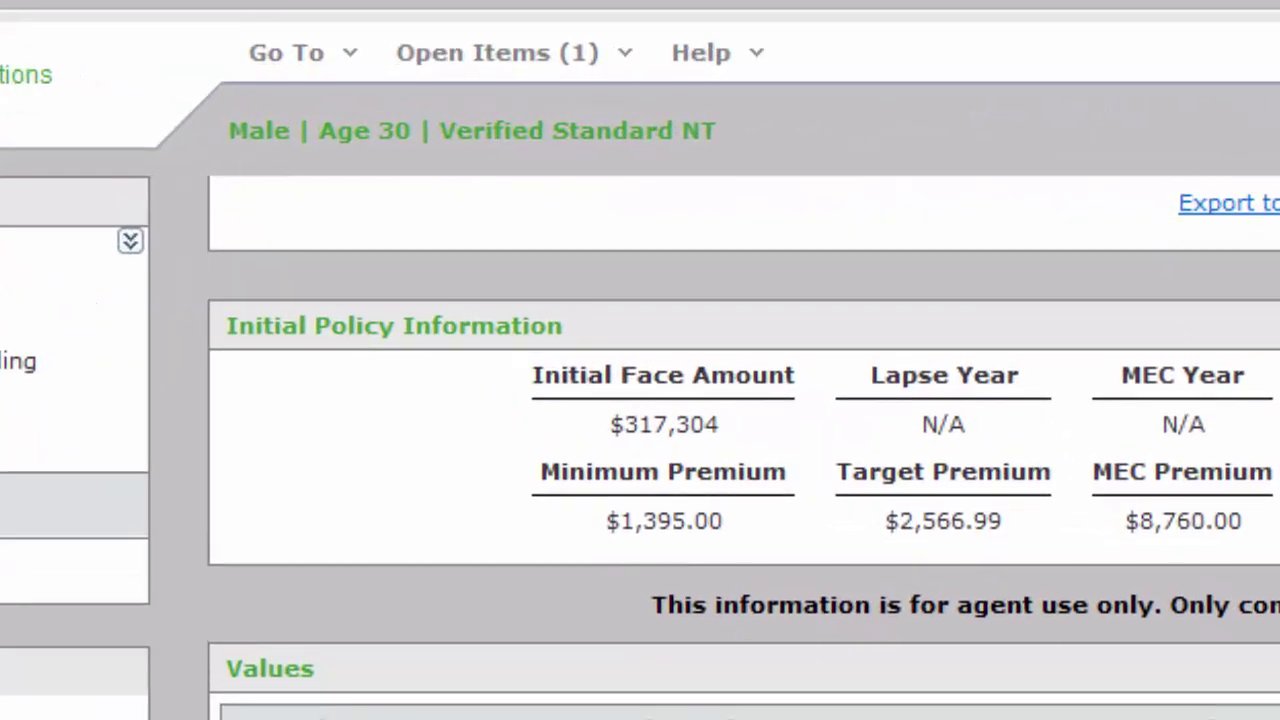